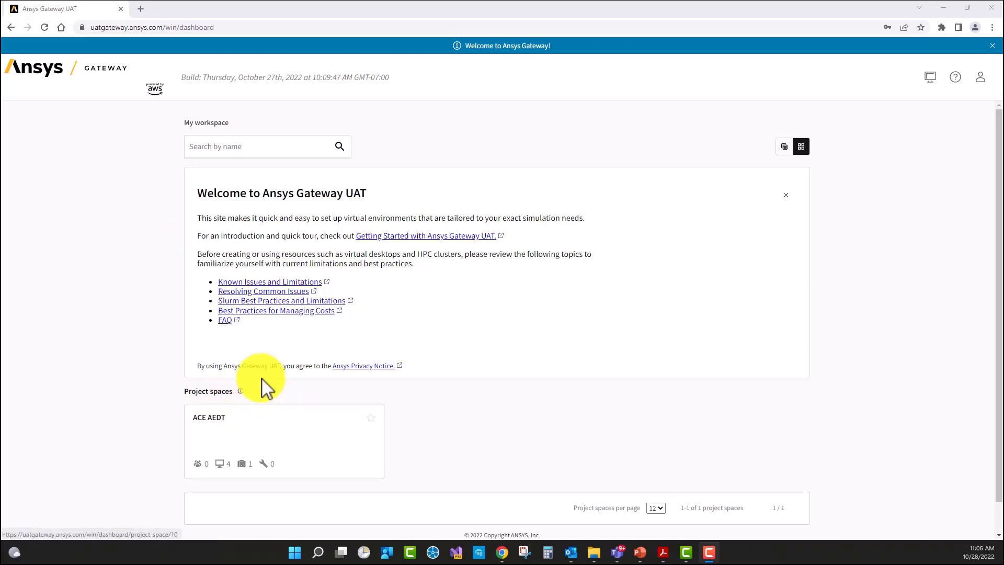
Open the ACE AEDT project space and choose Virtual desktop from the New resource menu
click(226, 426)
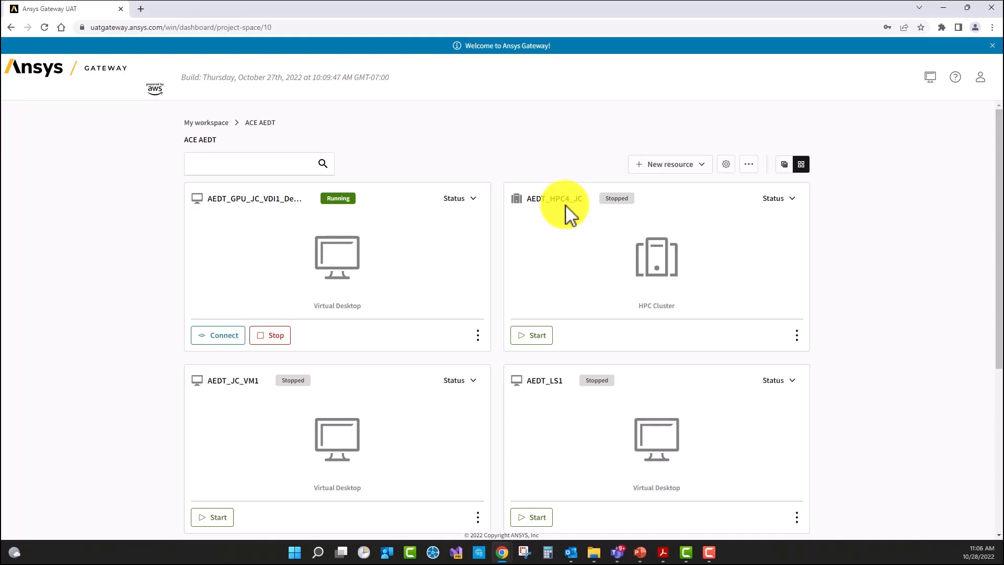
click(698, 165)
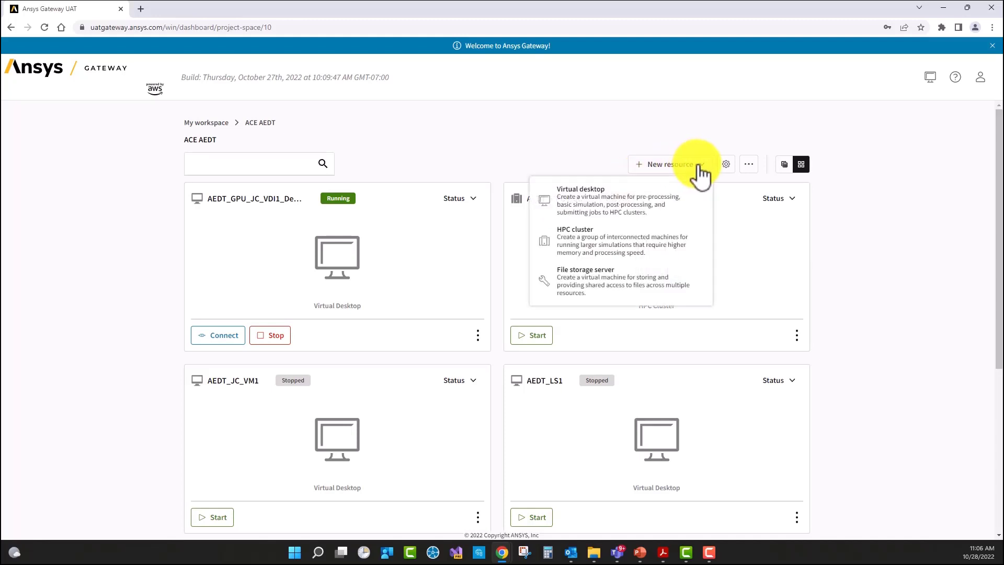
click(598, 207)
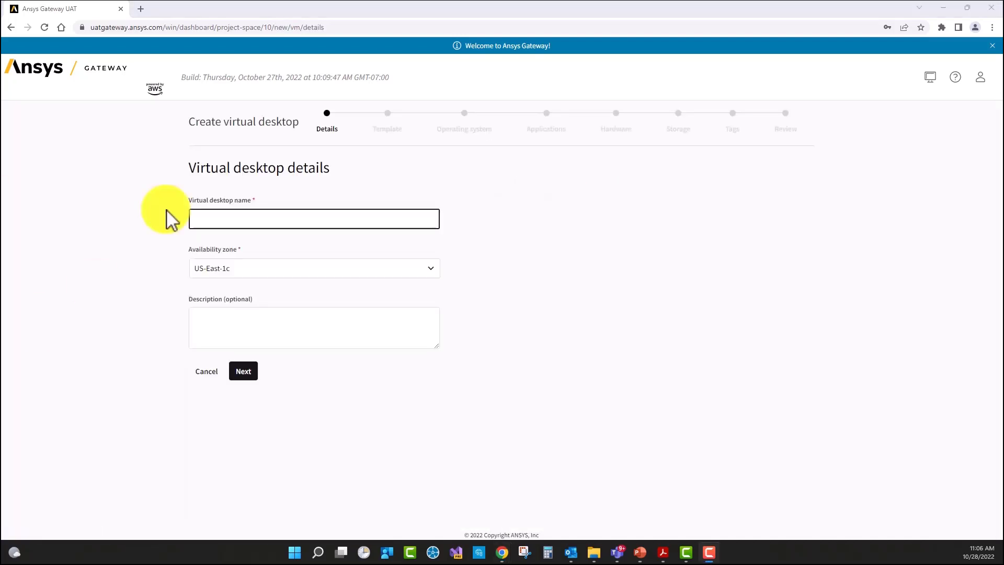
Name the desktop AEDT_GPU_VDI2_JC_Demo, keep availability zone US-East-1c, and continue to templates
click(225, 223)
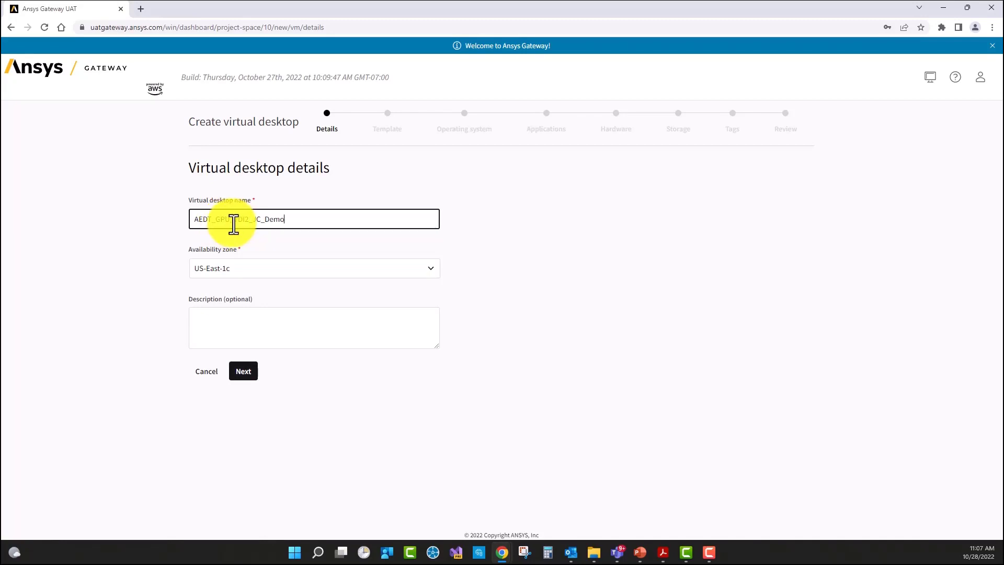
click(255, 269)
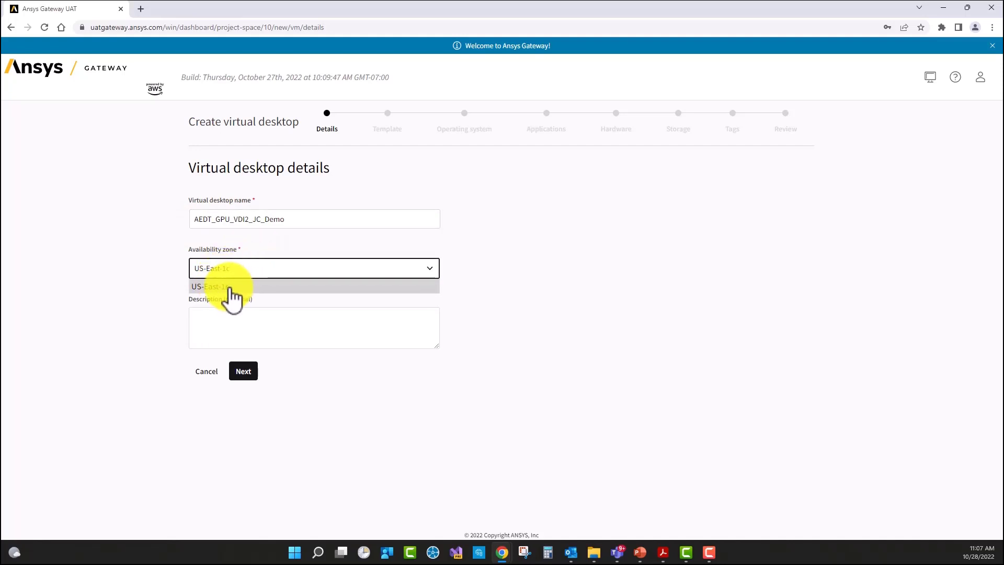
click(504, 271)
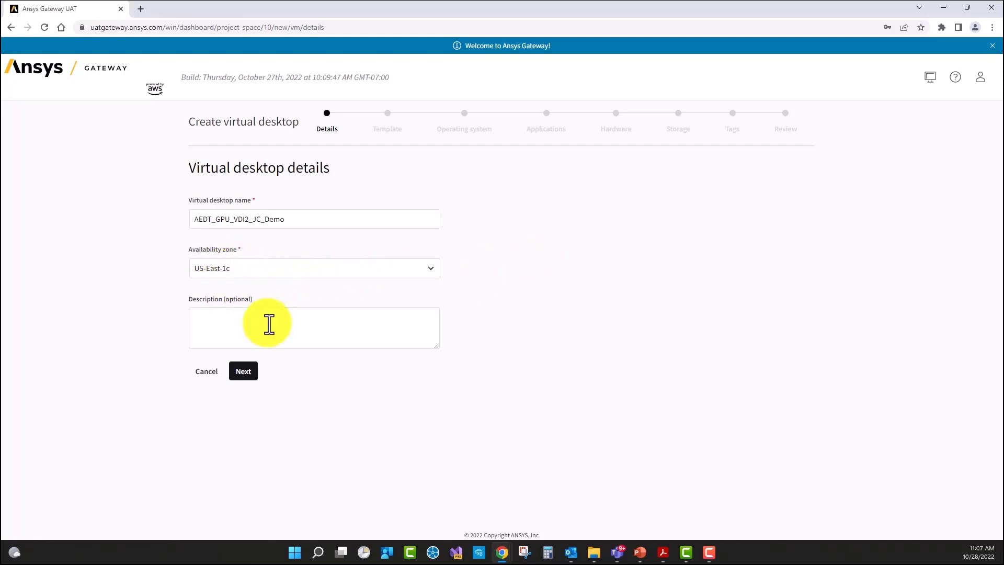
click(244, 372)
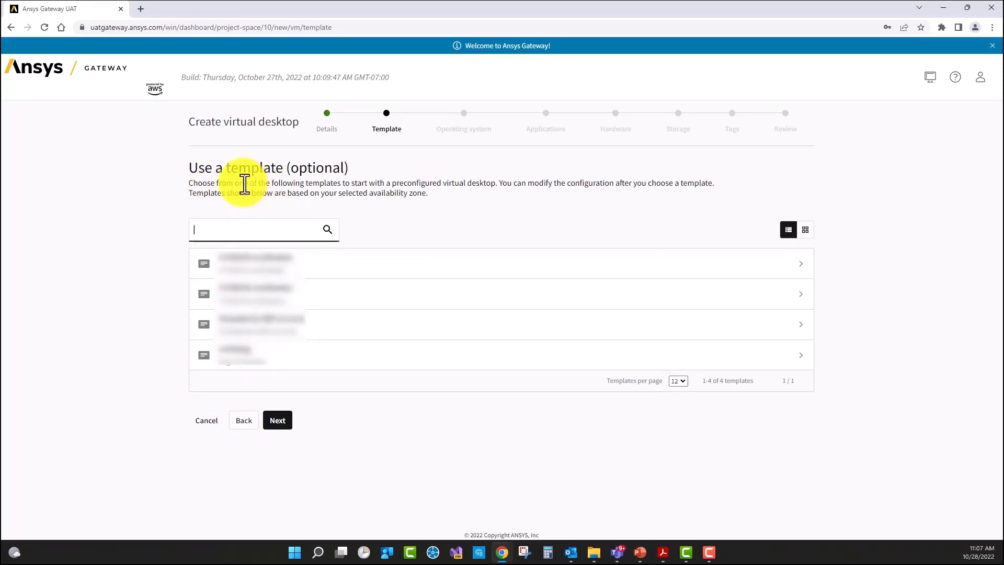
Skip the template and keep Windows with AWS Windows Server 2019 (us-east-1) (x86_64)
click(280, 421)
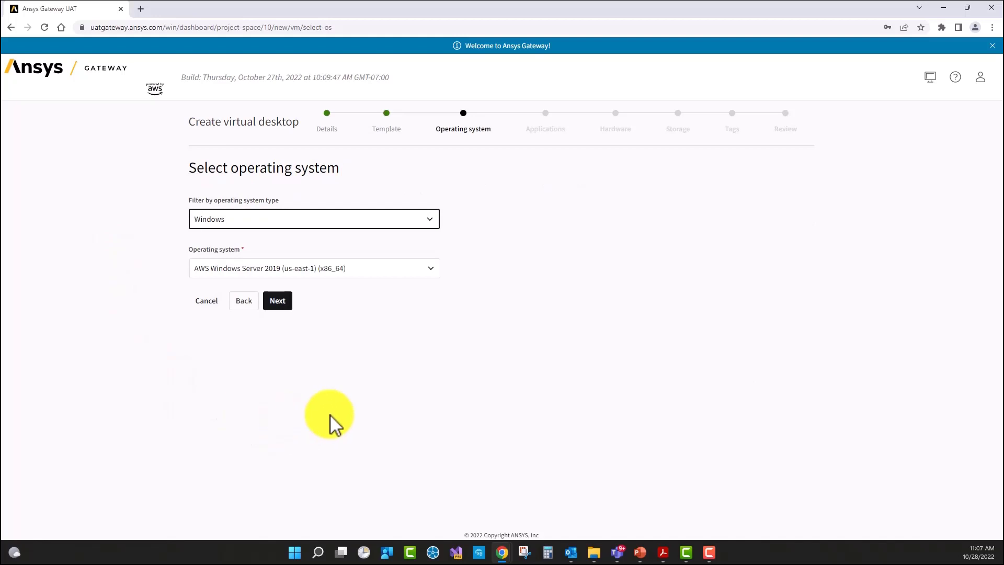
click(263, 223)
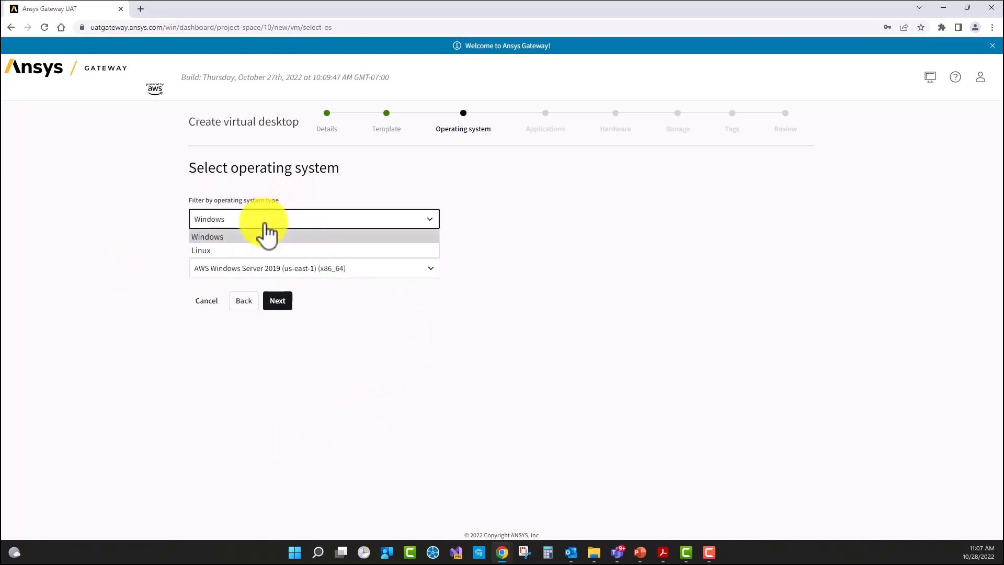
click(223, 238)
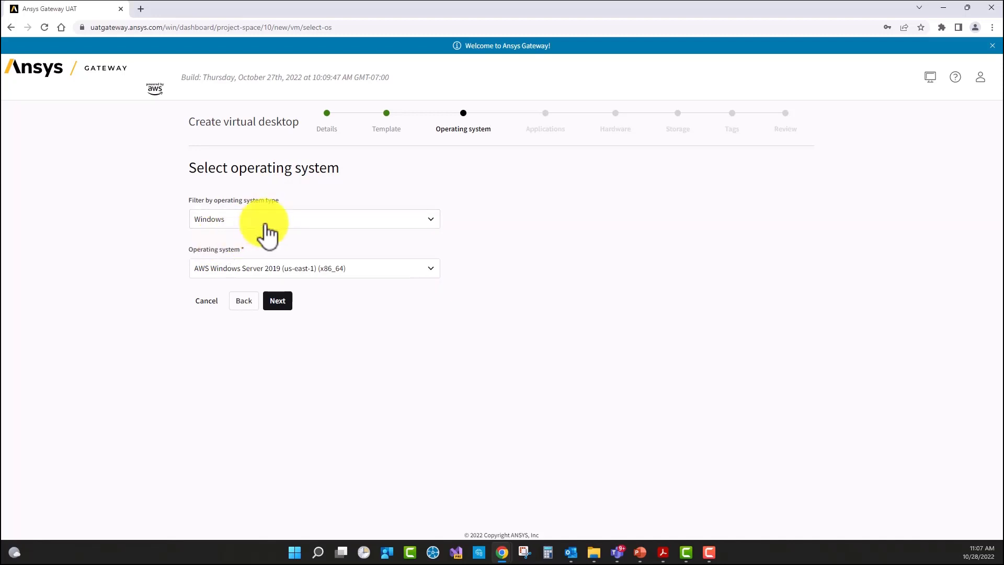
click(360, 271)
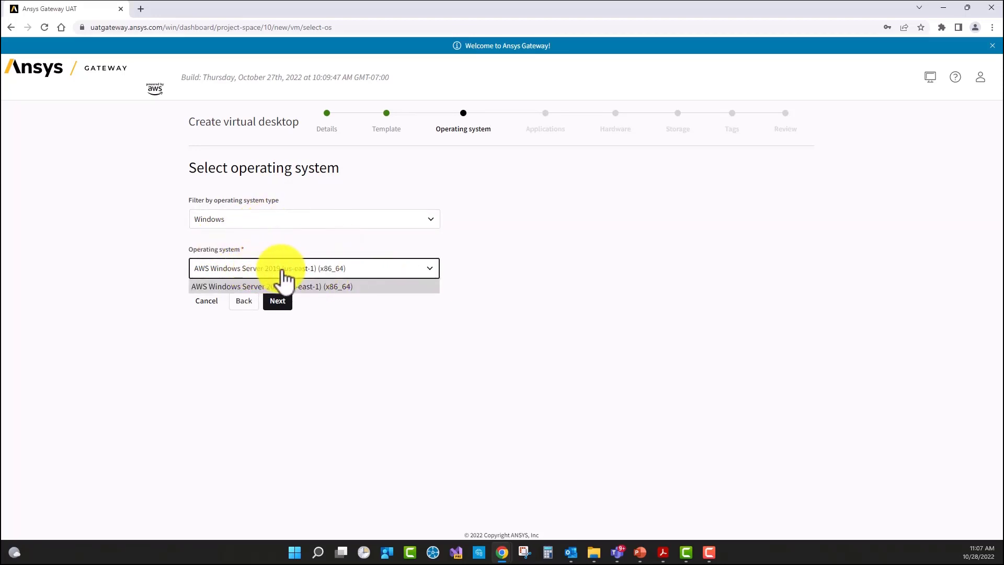
click(287, 306)
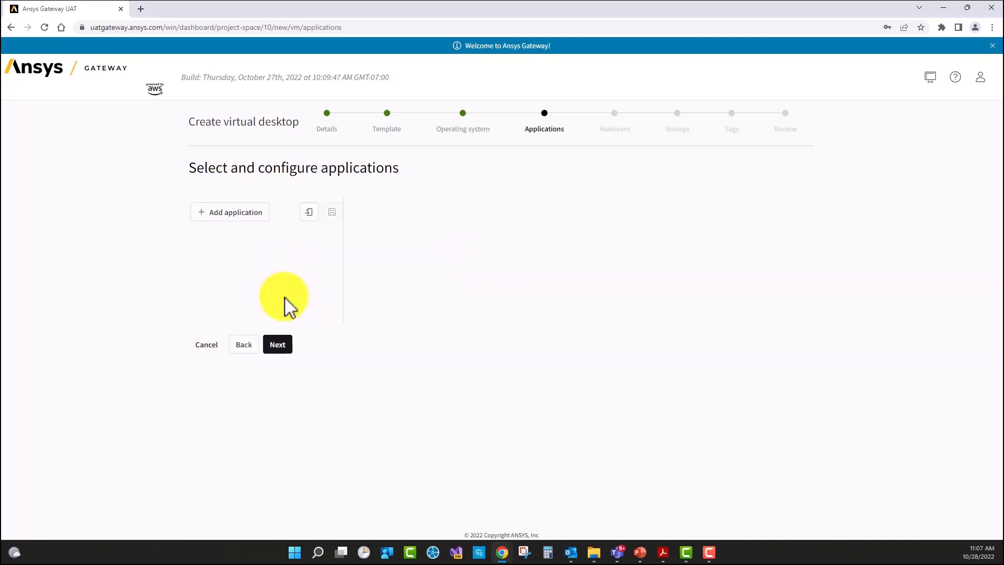
Add Ansys Electronics Desktop 2022 R1 with Firefox and VcXsrv, leaving License Server empty
click(216, 219)
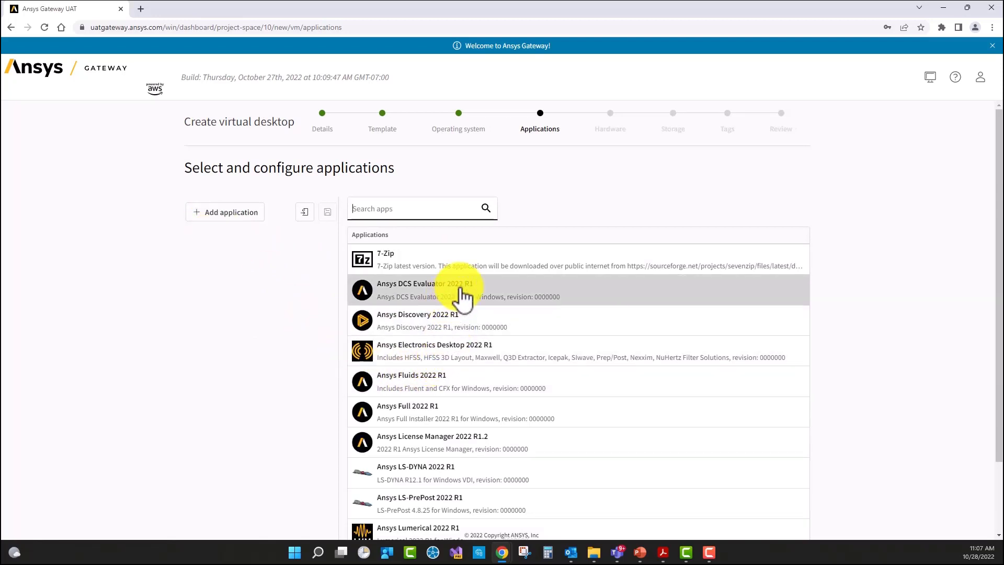
scroll(460, 301, down, 2)
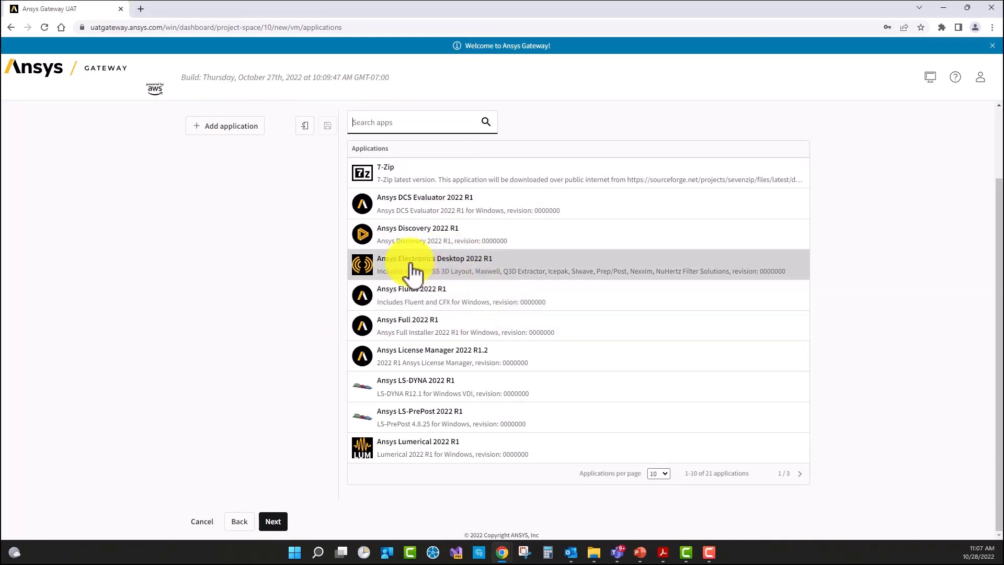
click(467, 274)
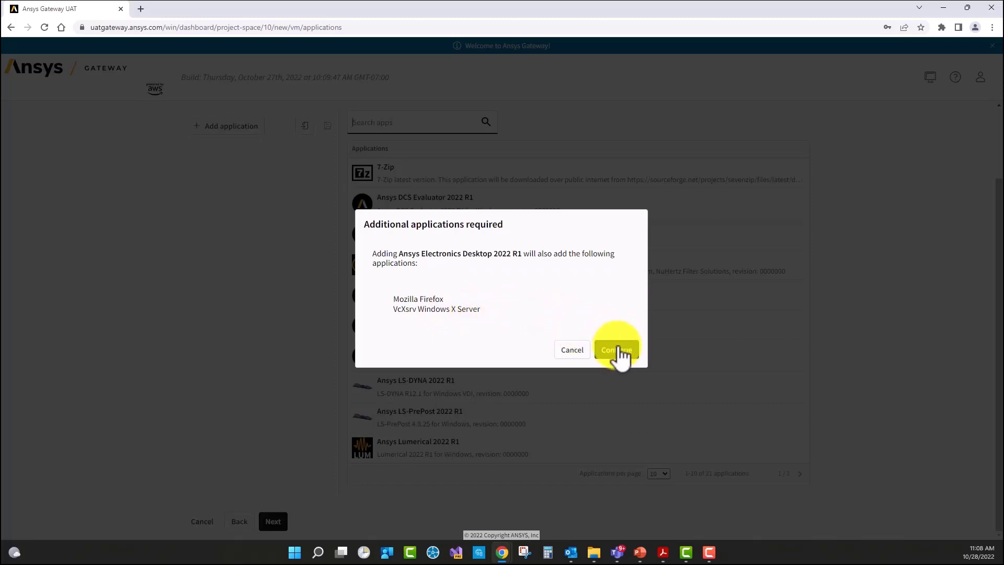
key(Return)
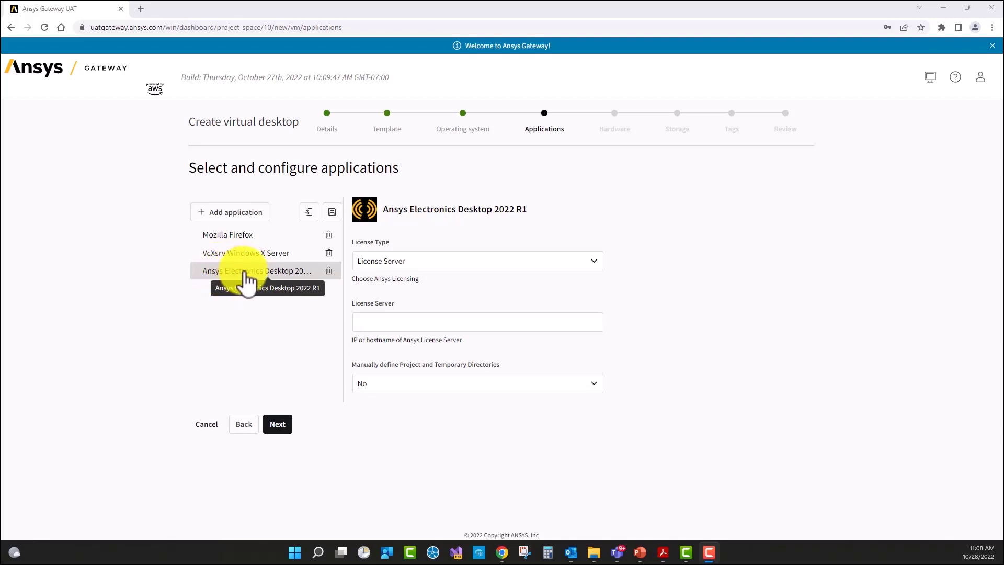
click(397, 323)
click(387, 322)
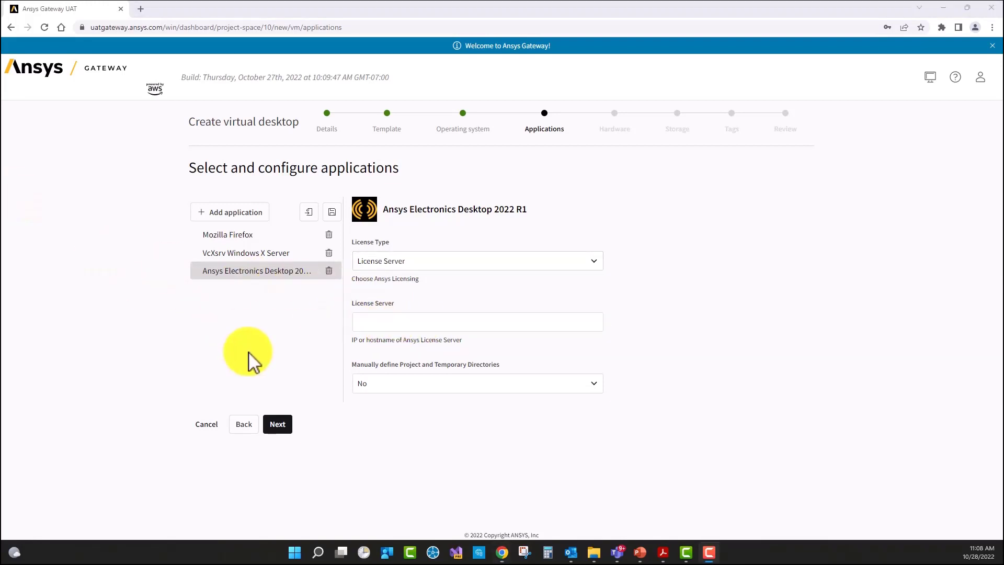
click(282, 426)
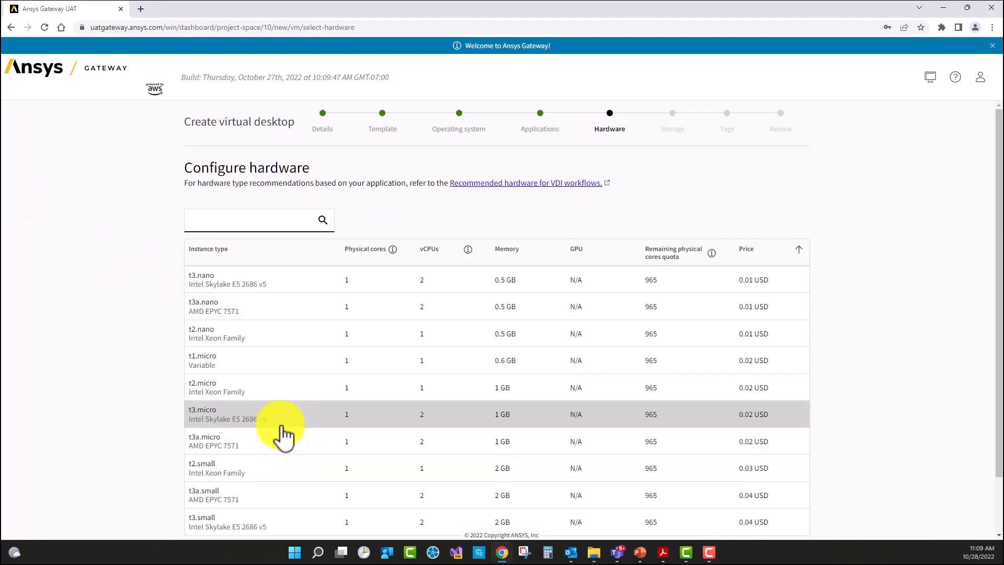
Sort the instance types by physical cores and show 100 per page
scroll(229, 290, down, 2)
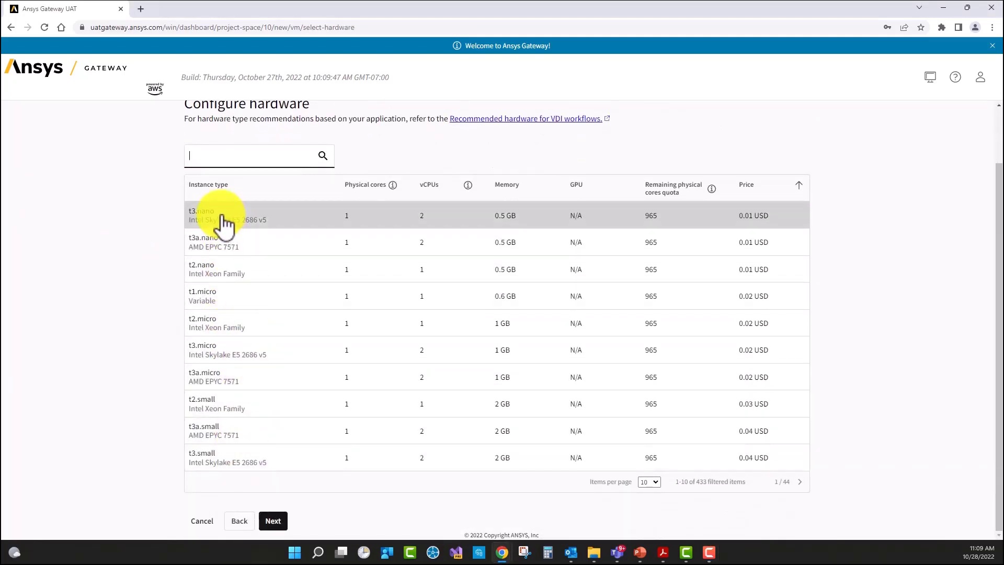
scroll(246, 356, up, 2)
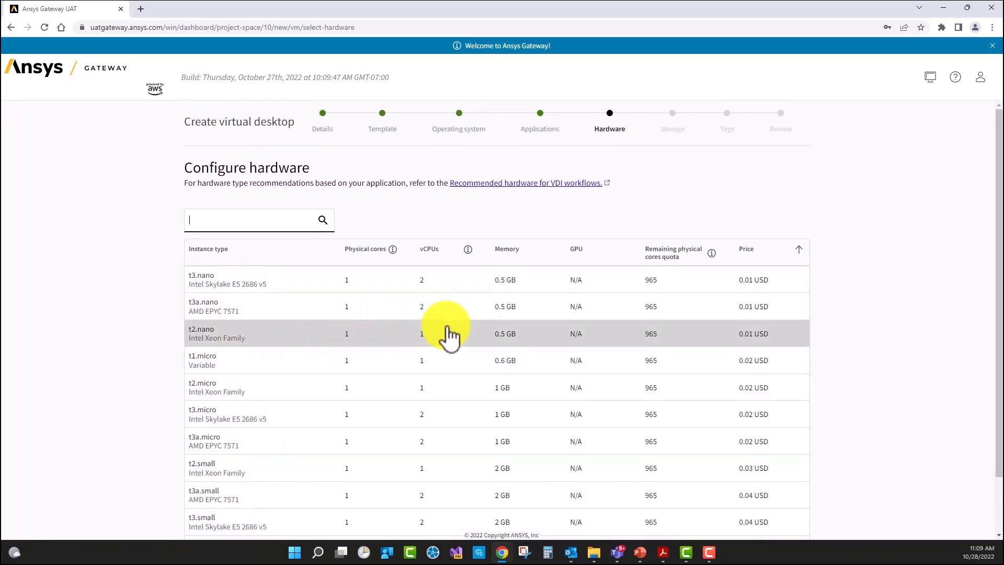
mouse_move(428, 255)
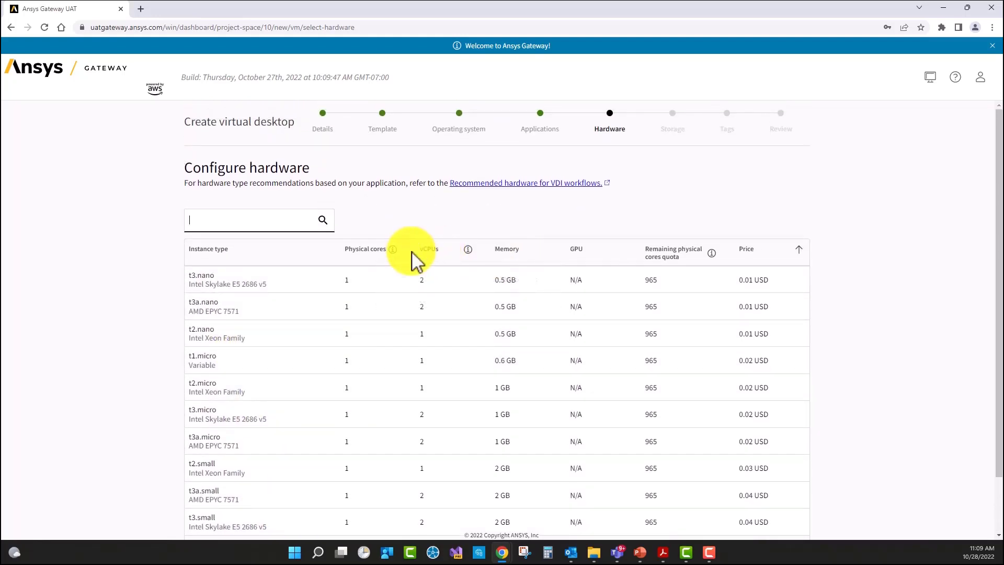
click(354, 256)
scroll(366, 293, down, 2)
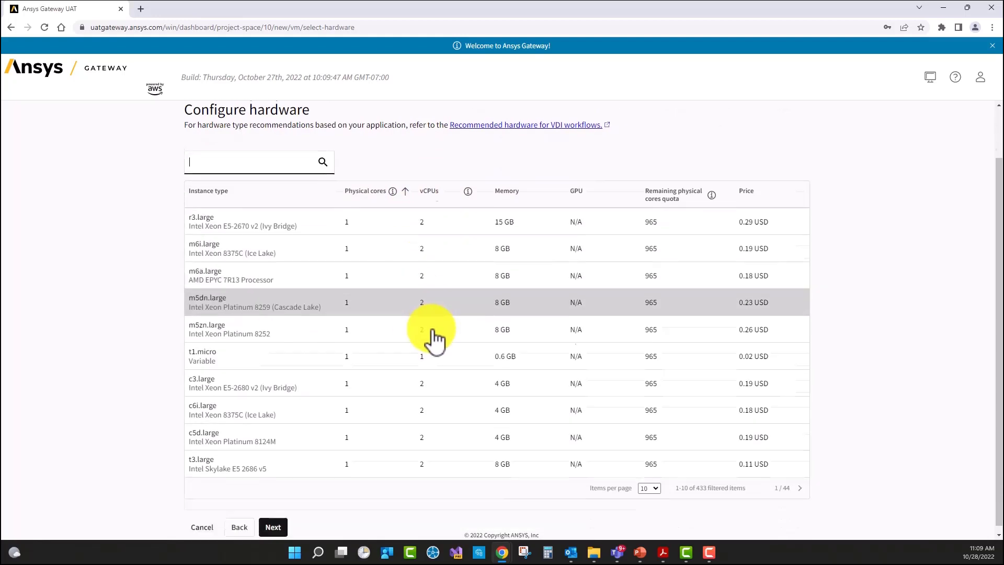
click(653, 481)
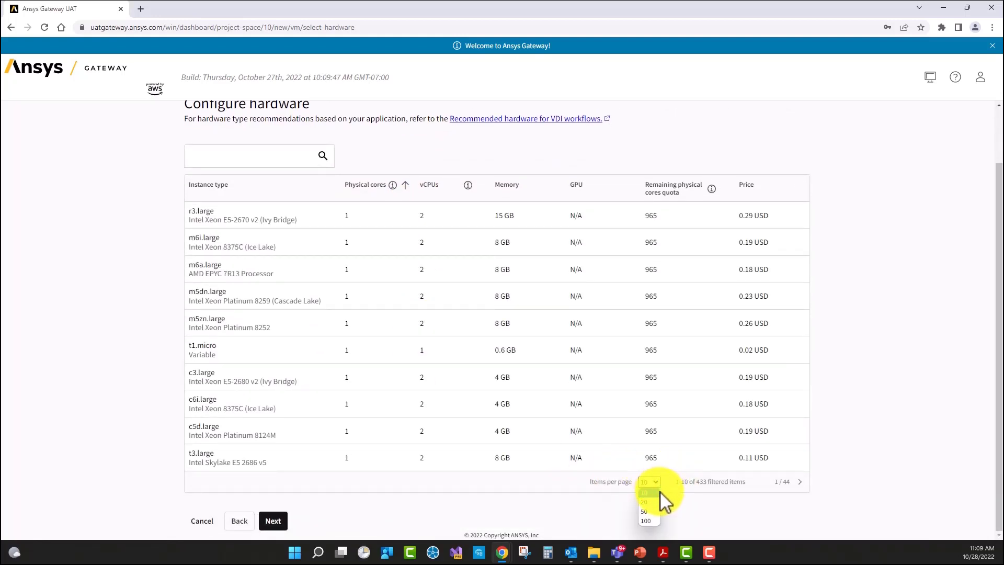
click(648, 521)
Sort by physical cores highest first and delete the stray '+' from the hardware search
click(372, 192)
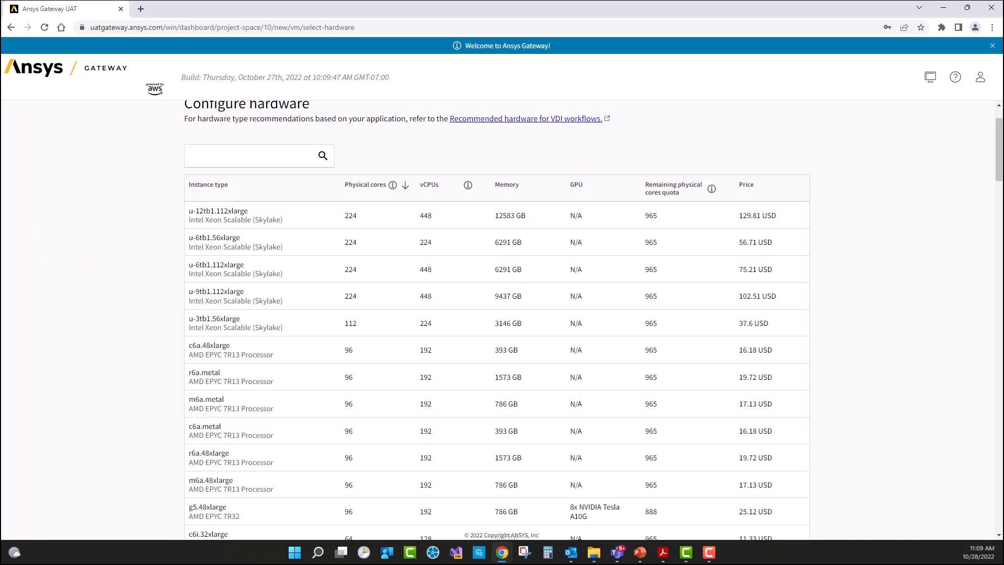
click(240, 152)
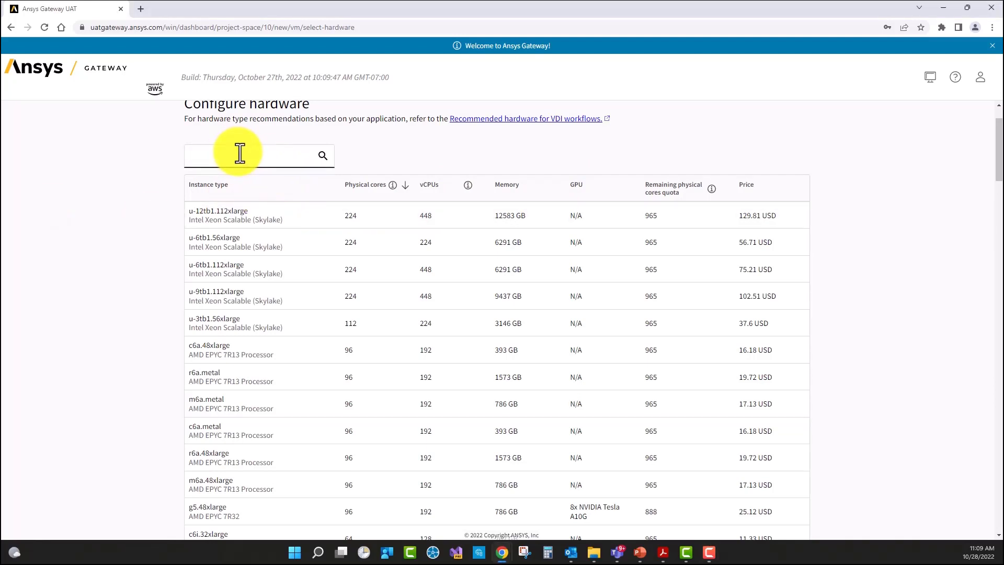
key(BackSpace)
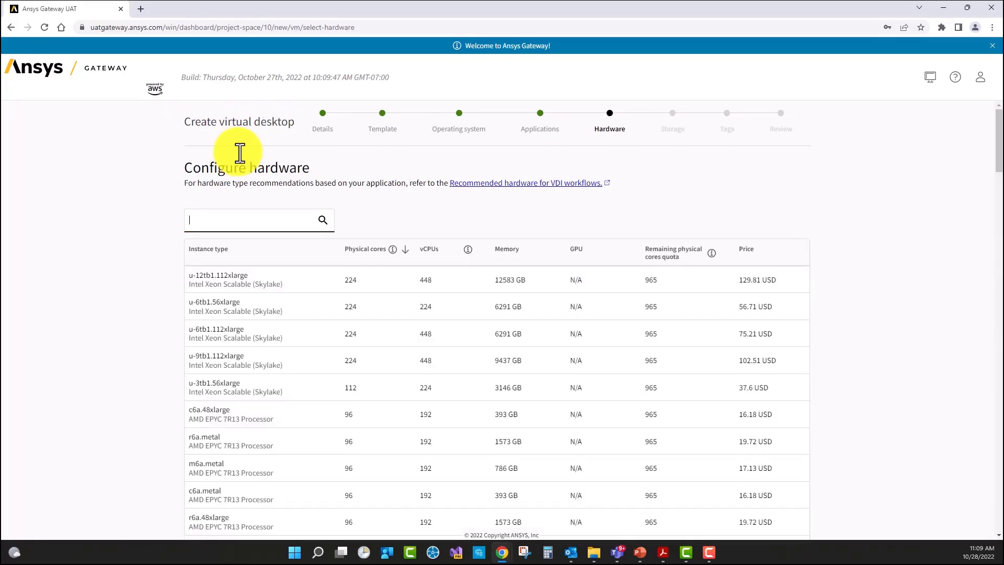
Search for g3 and select the g3.16xlarge GPU instance type
text(g3)
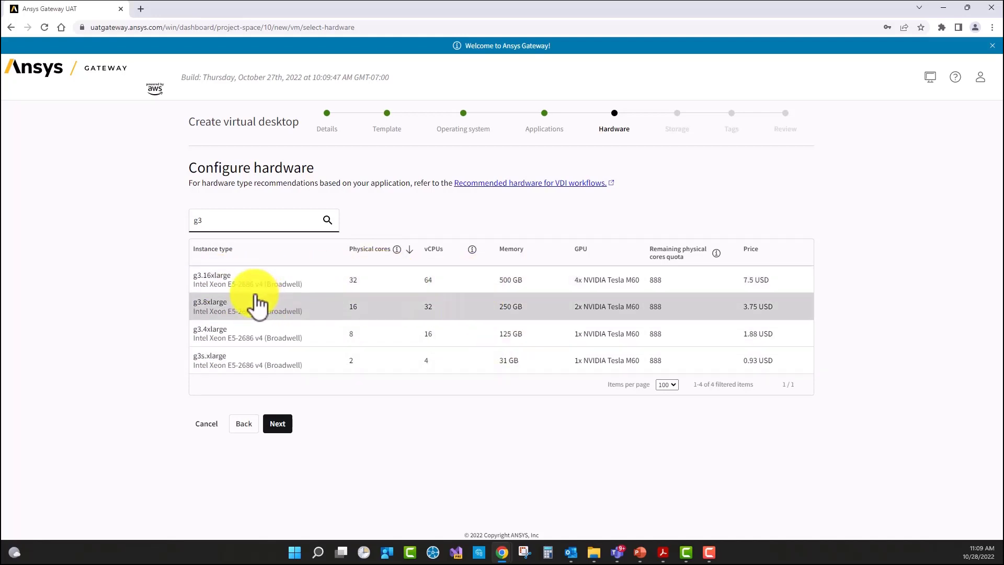
click(229, 285)
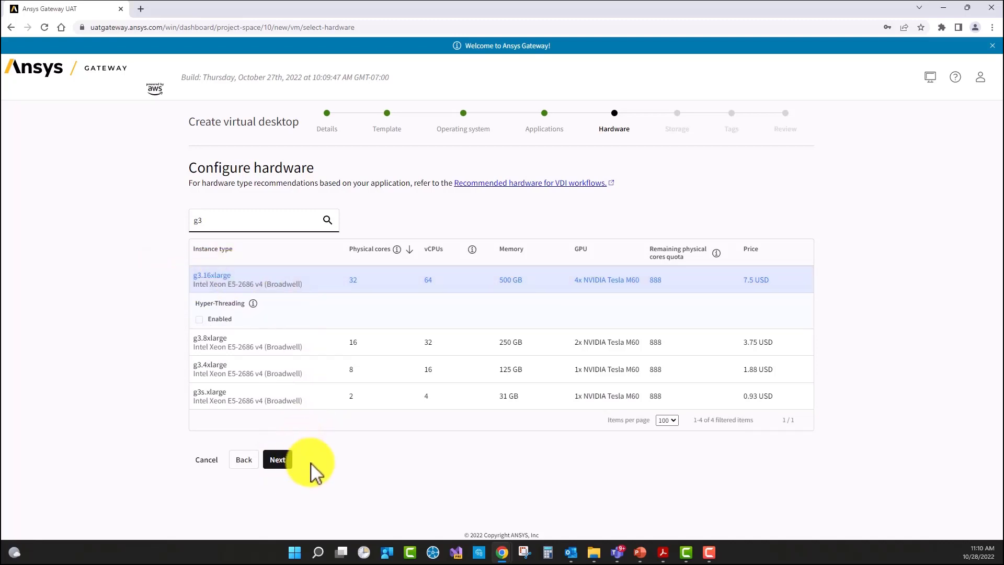
click(282, 459)
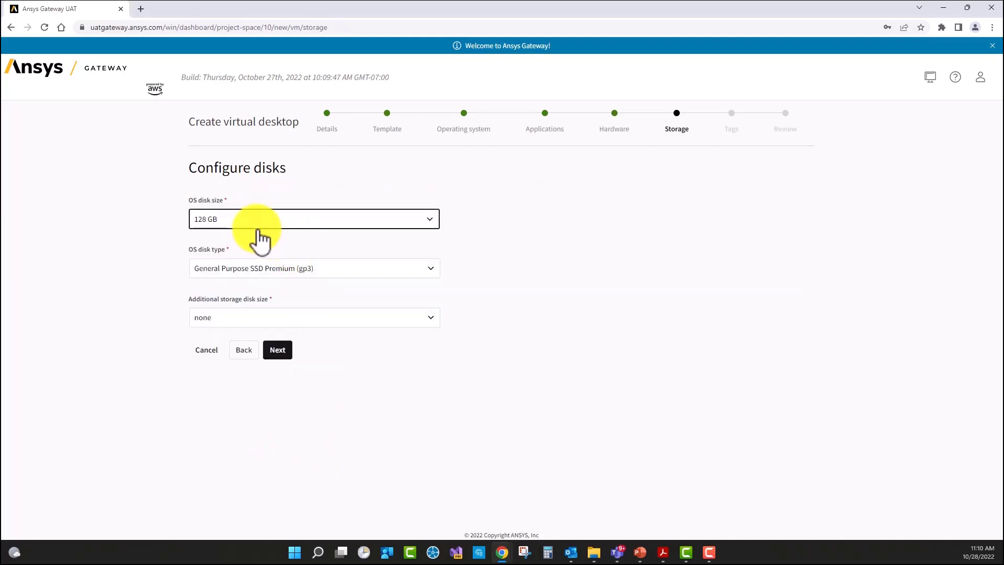
Set a 1024 GB gp3 OS disk and accept the inherited deployEnv: uat tag
click(241, 220)
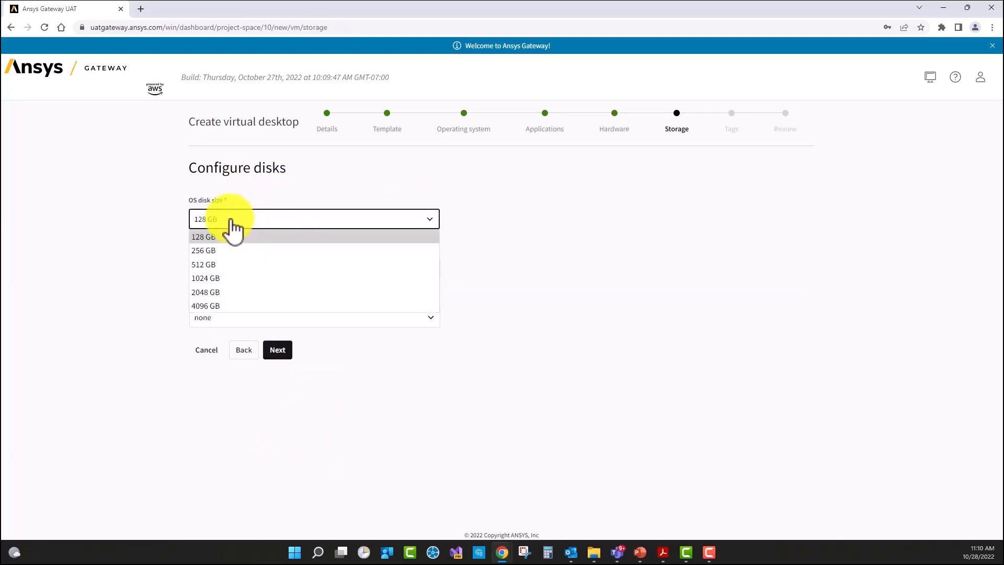
click(225, 285)
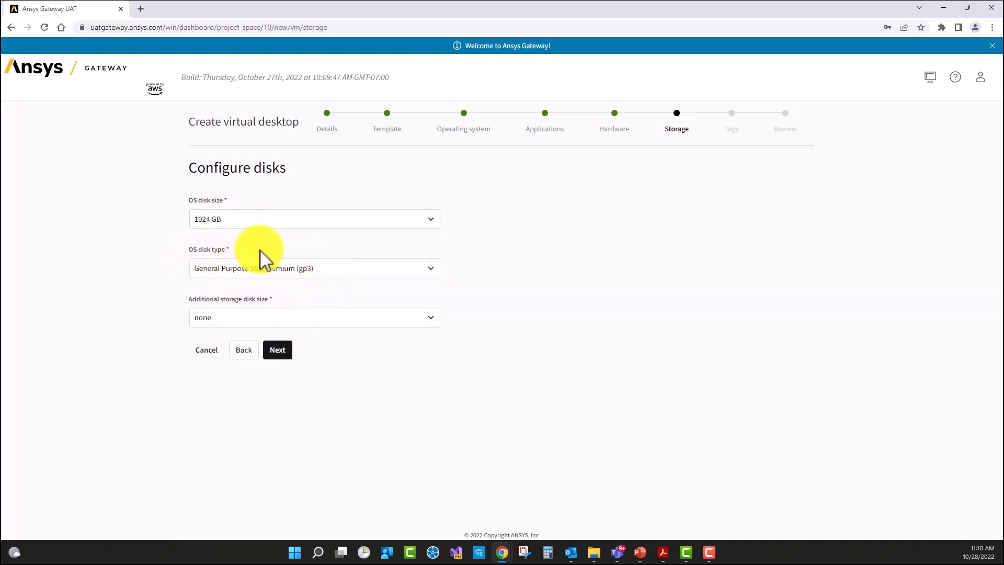
click(287, 274)
click(287, 274)
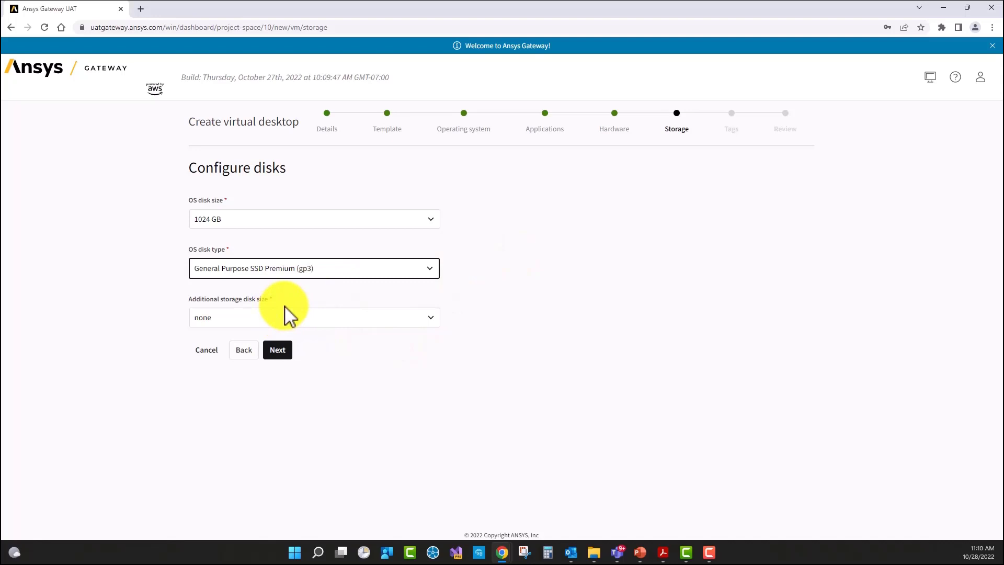
click(278, 350)
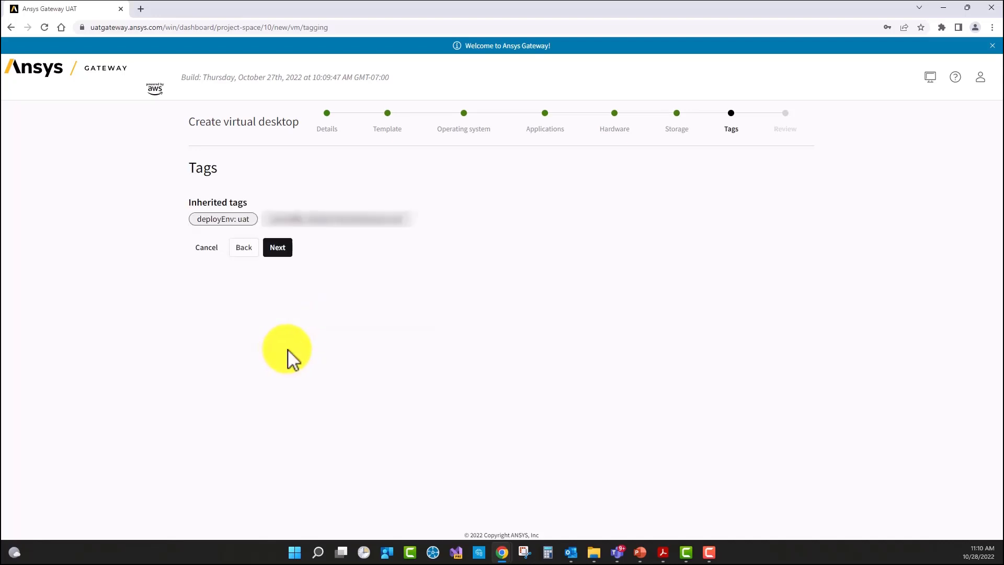
click(709, 552)
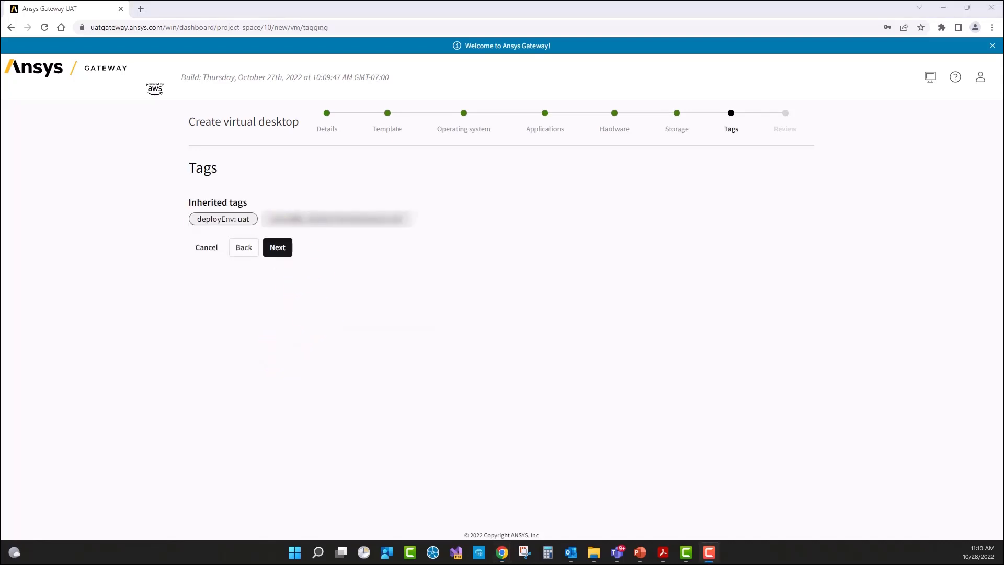
click(282, 251)
Review the summary, checking hardware type and 500 GB memory, then create the virtual desktop
scroll(459, 280, down, 1)
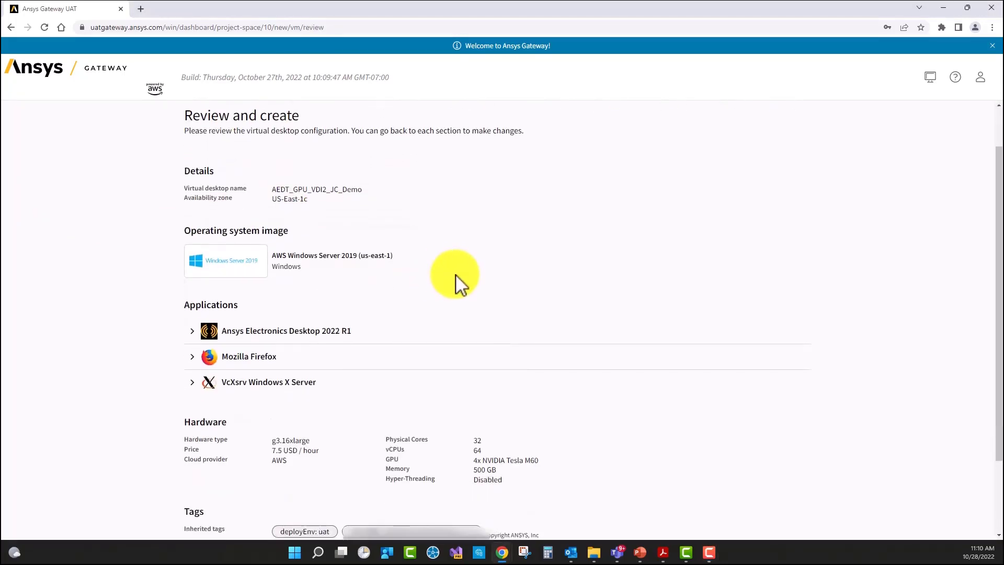
scroll(474, 279, up, 1)
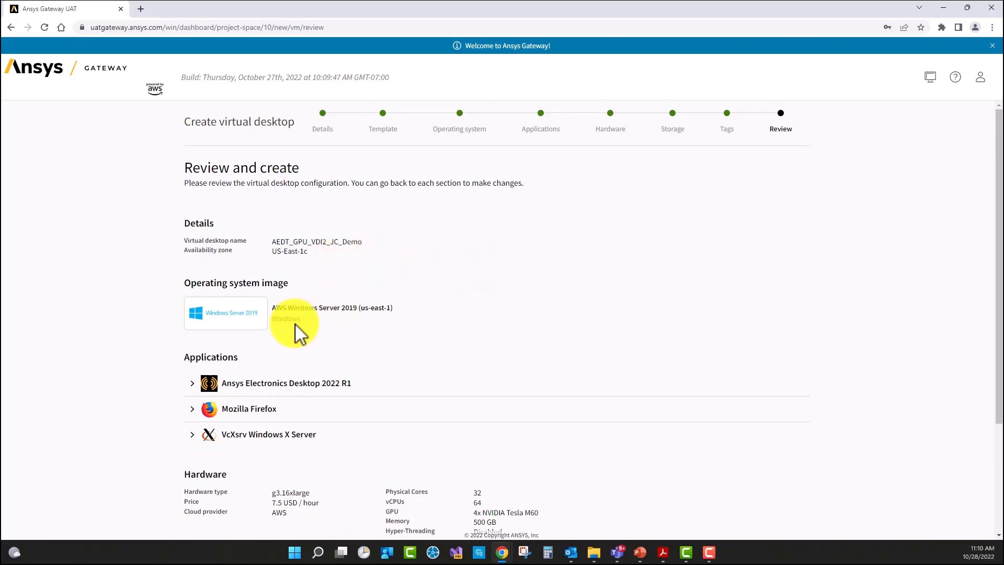
scroll(361, 312, down, 1)
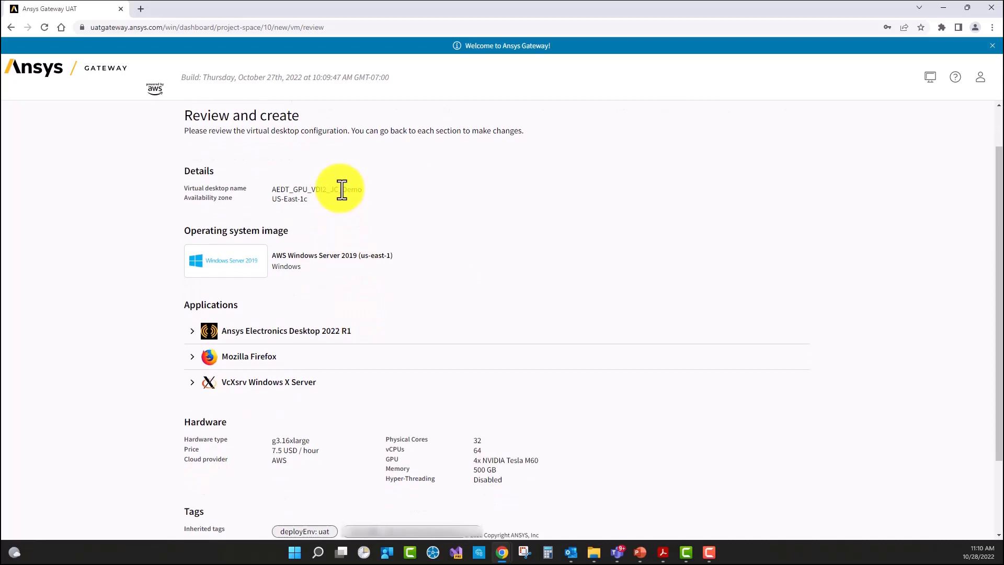
drag(316, 208, 271, 204)
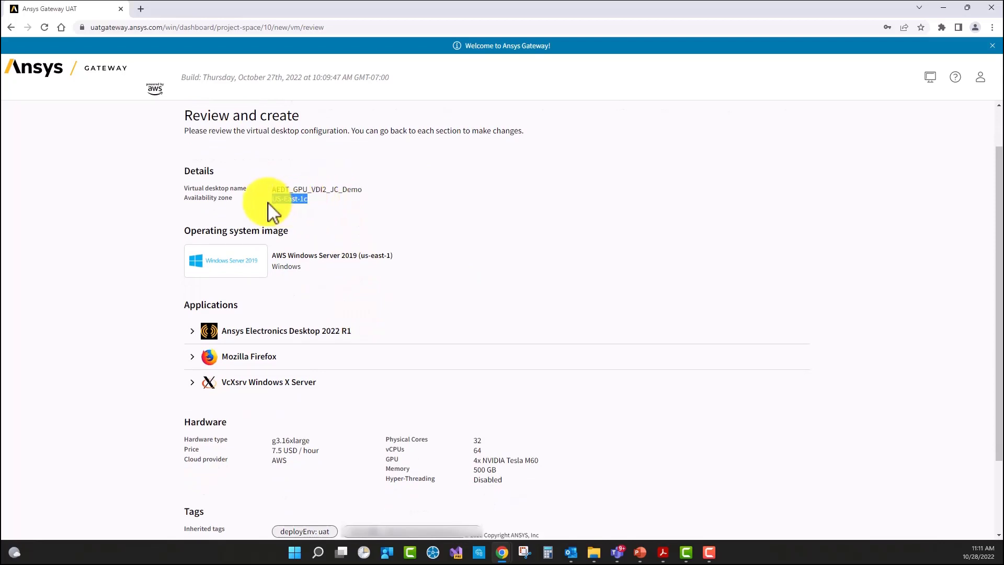
scroll(361, 254, down, 1)
scroll(360, 254, down, 2)
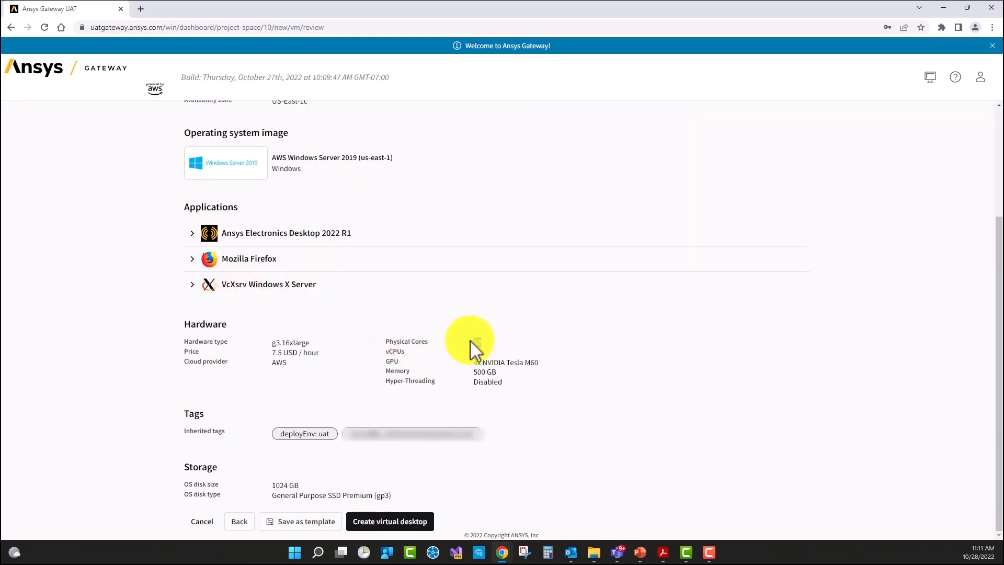
drag(315, 354, 271, 341)
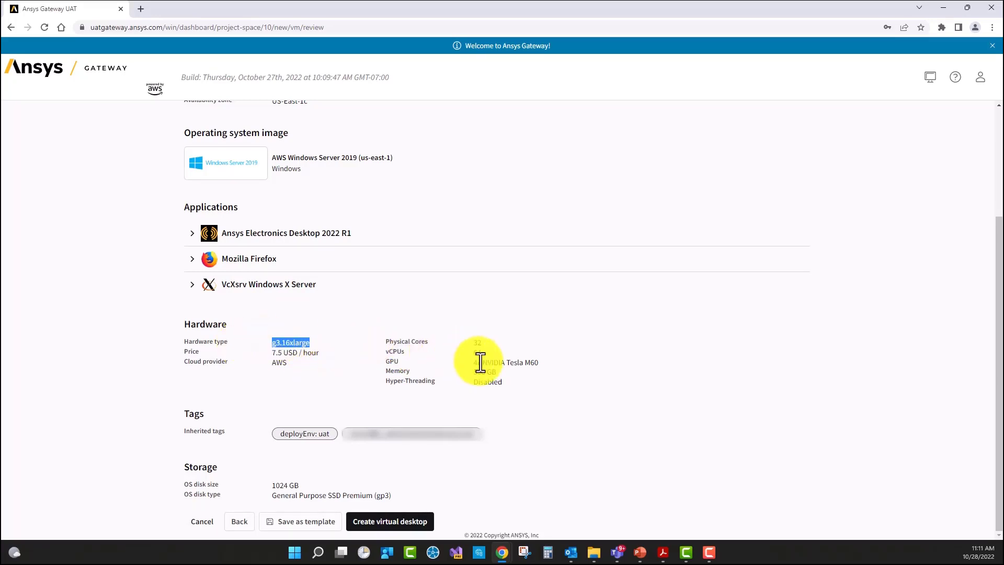
drag(497, 373, 477, 374)
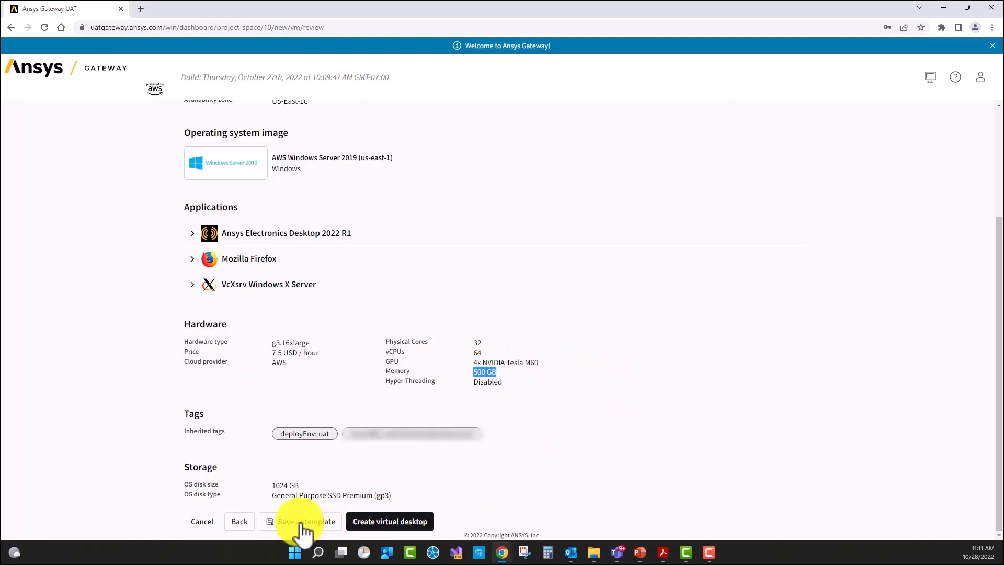
click(390, 520)
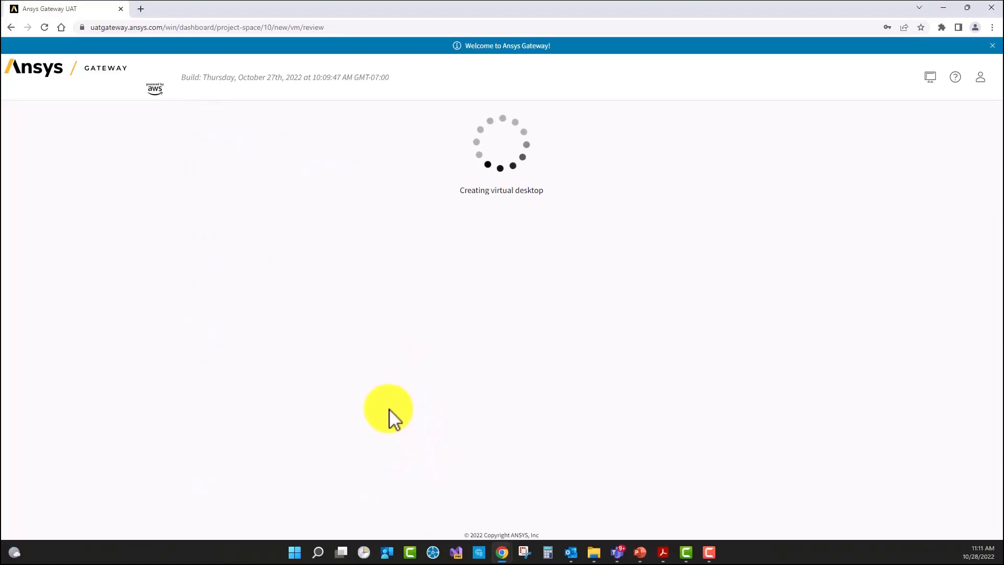
Switch both GPU desktop cards to Hardware view, showing g3.16xlarge at 7.5 USD/hour
click(709, 552)
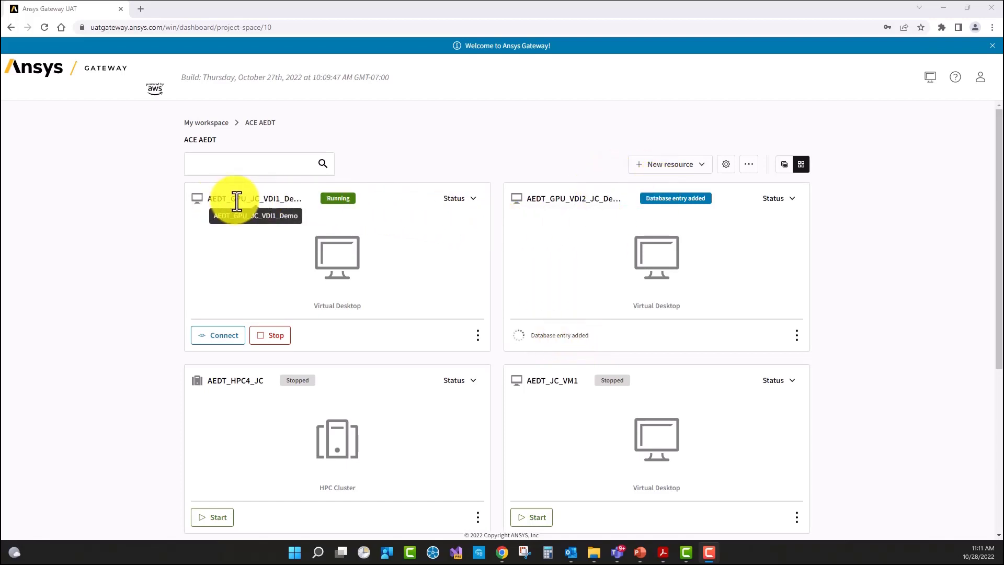
drag(301, 198, 208, 197)
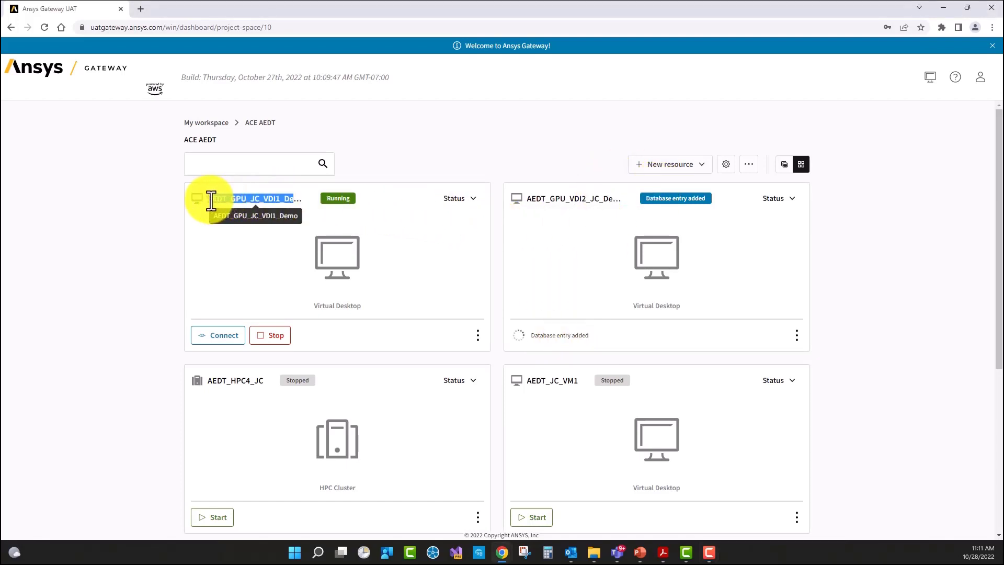
click(792, 202)
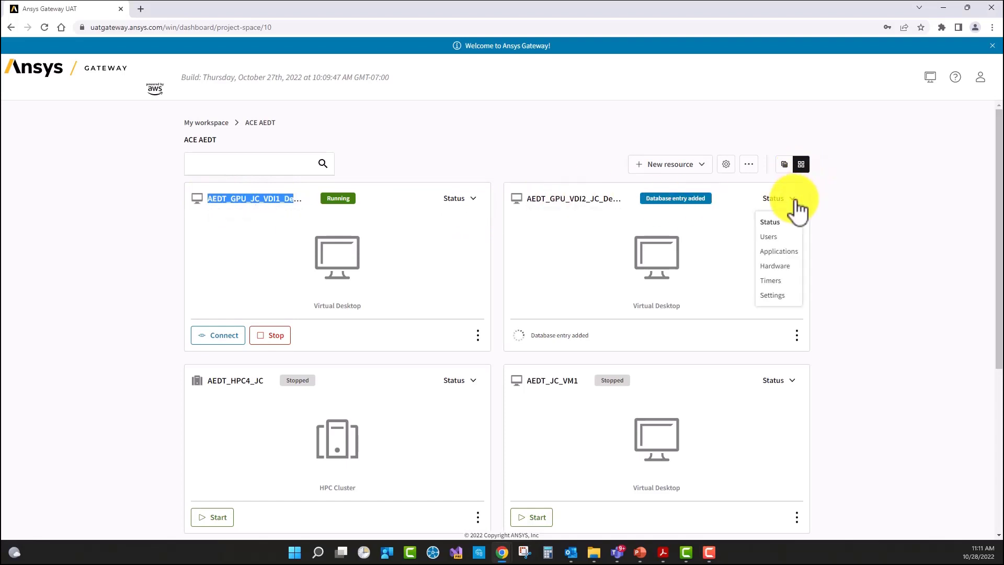
click(783, 267)
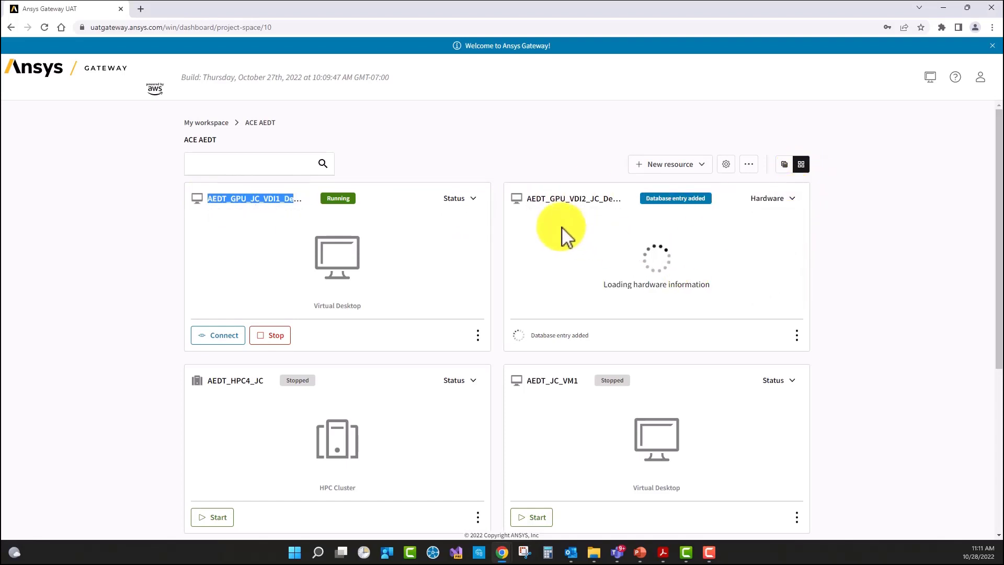
click(463, 201)
click(456, 266)
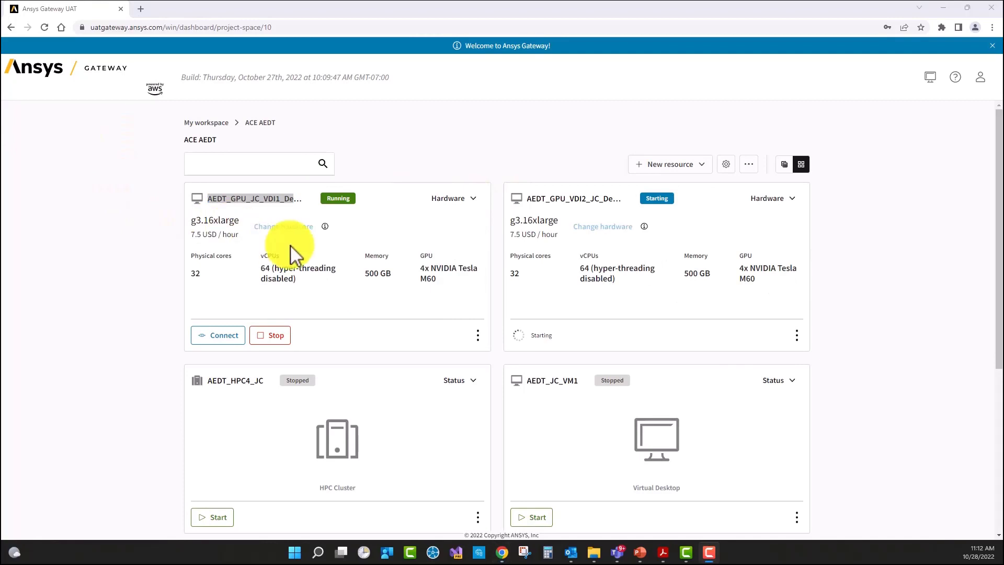